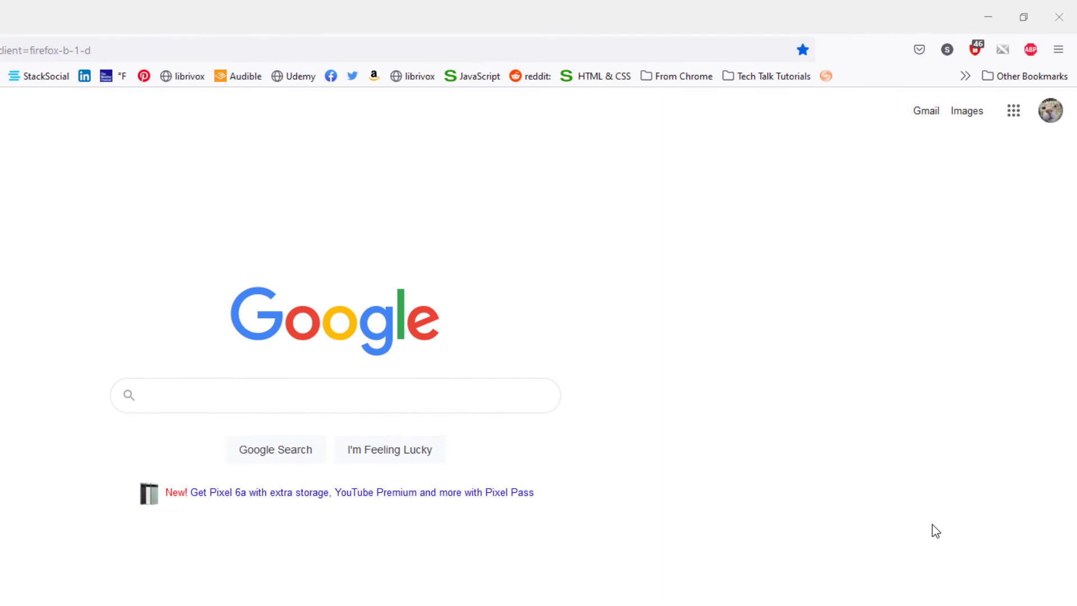
Open Firefox's application menu from the hamburger button on the Google home page
{"action": "left_click", "coordinate": [1059, 51]}
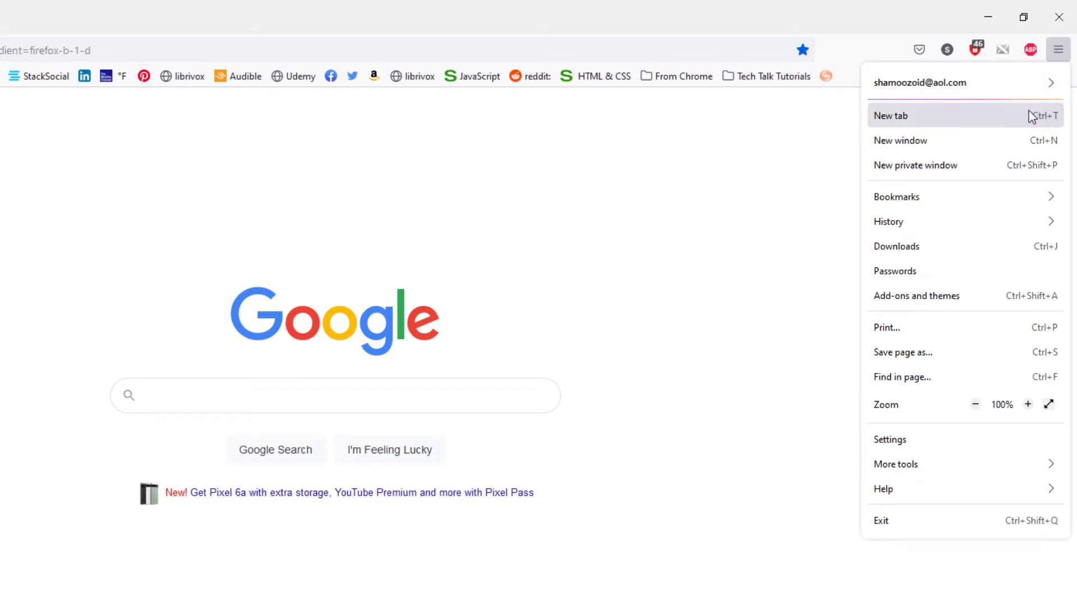
Open the Add-ons Manager listing Adblock Plus, AdBlocker Ultimate and X-notifier
{"action": "left_click", "coordinate": [975, 296]}
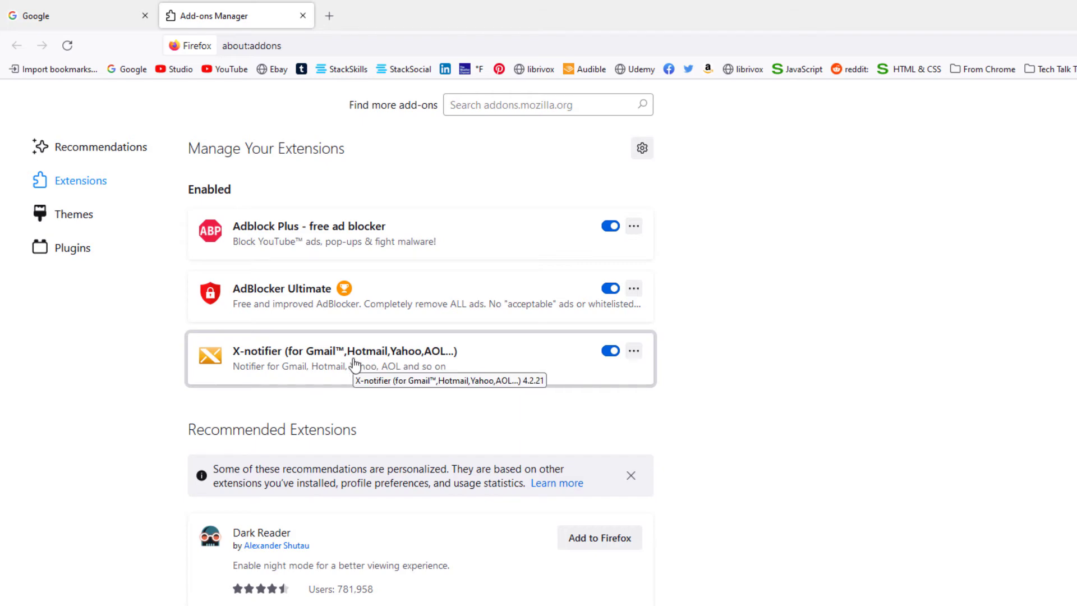
Open X-notifier's details and set 'Run in Private Windows' to Allow
{"action": "left_click", "coordinate": [355, 365]}
{"action": "scroll", "coordinate": [355, 387], "scroll_direction": "down", "scroll_amount": 2}
{"action": "scroll", "coordinate": [353, 392], "scroll_direction": "down", "scroll_amount": 5}
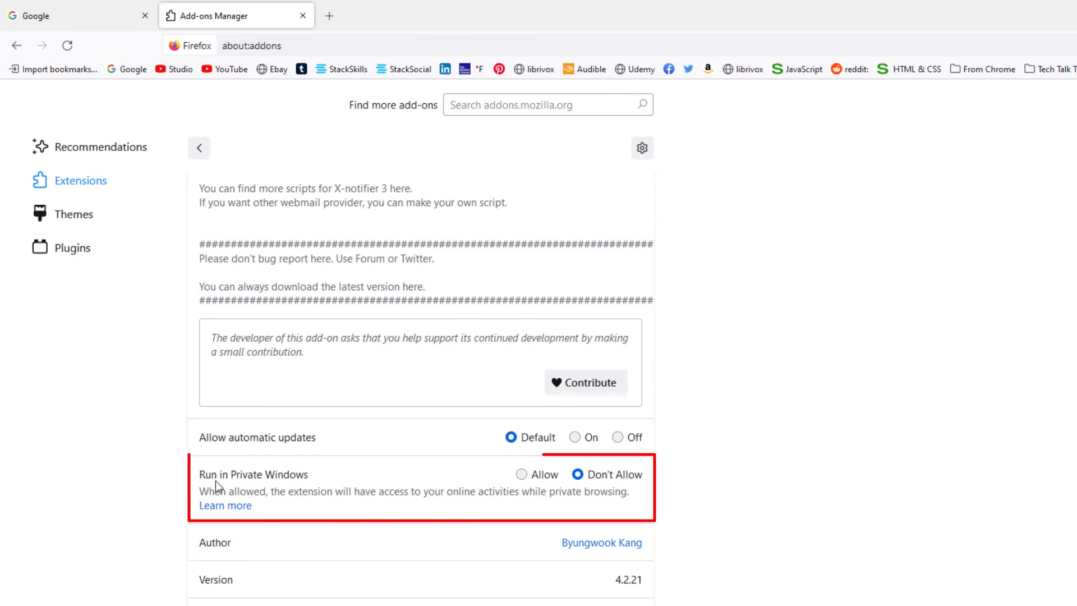
{"action": "left_click", "coordinate": [523, 476]}
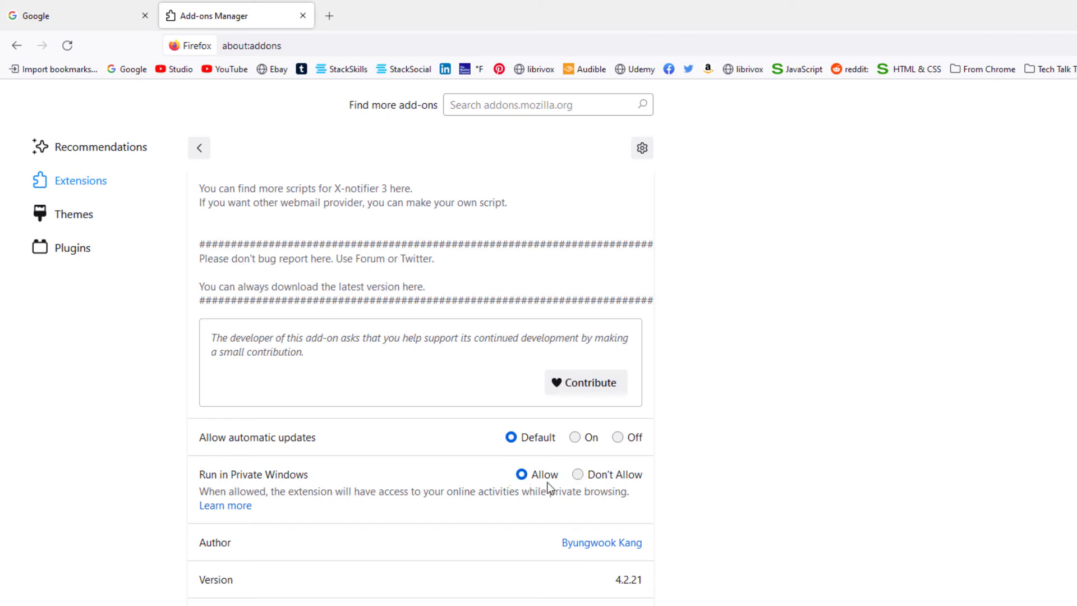